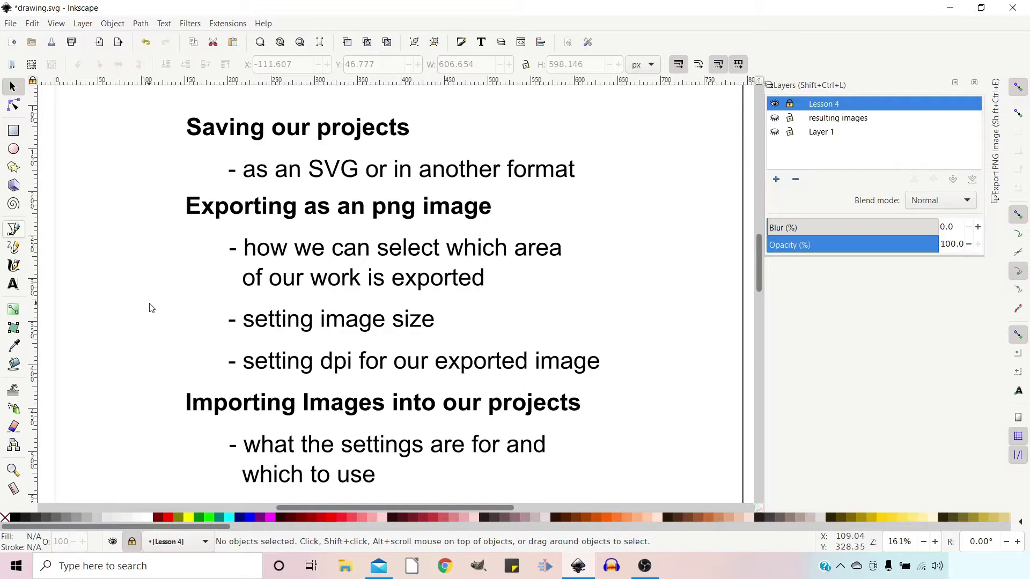
Step: Create a new document, paste the copied smiley face and move it to about X 166, Y 307 px on the page
key(ctrl+n)
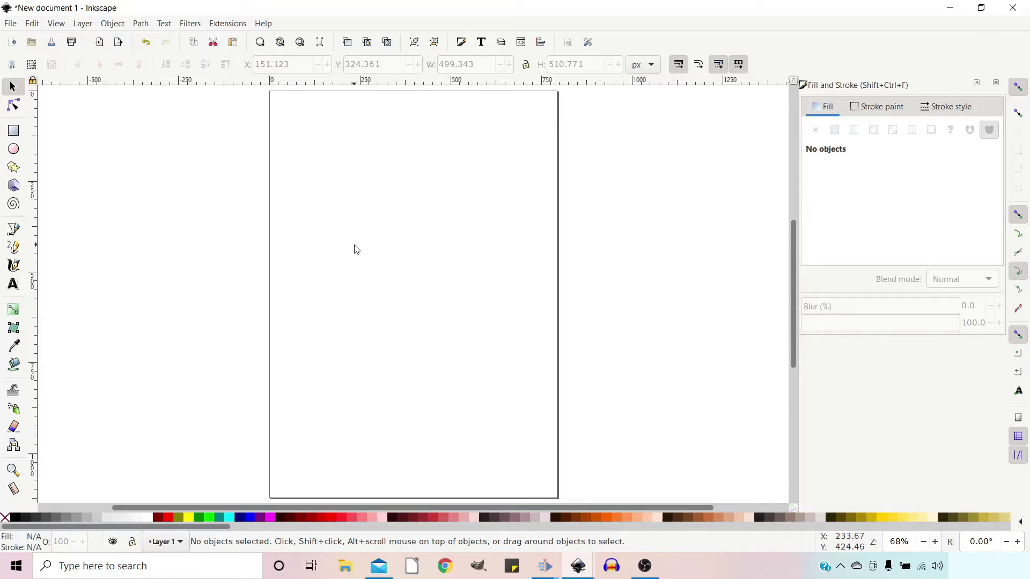
right_click(354, 223)
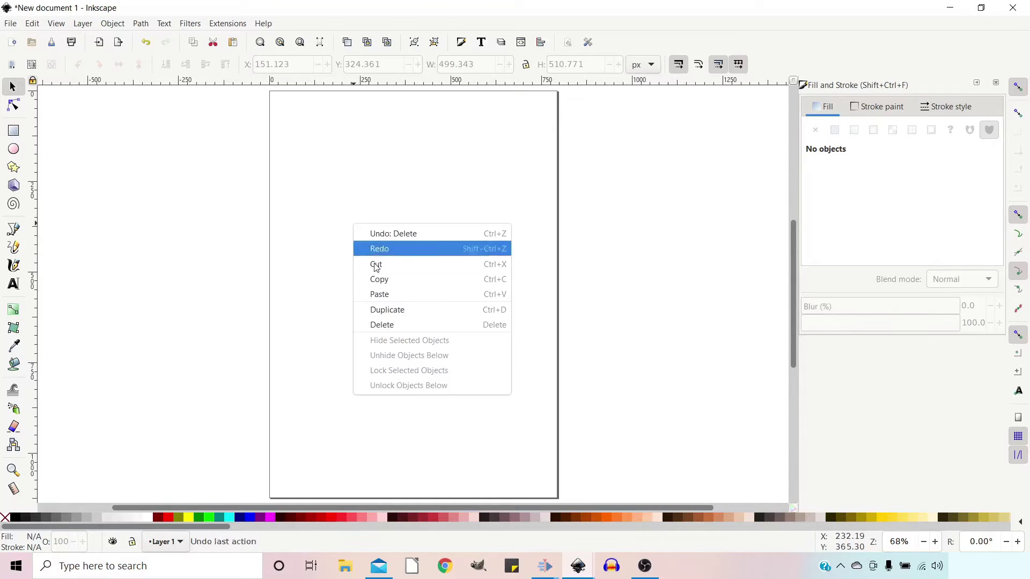
click(389, 299)
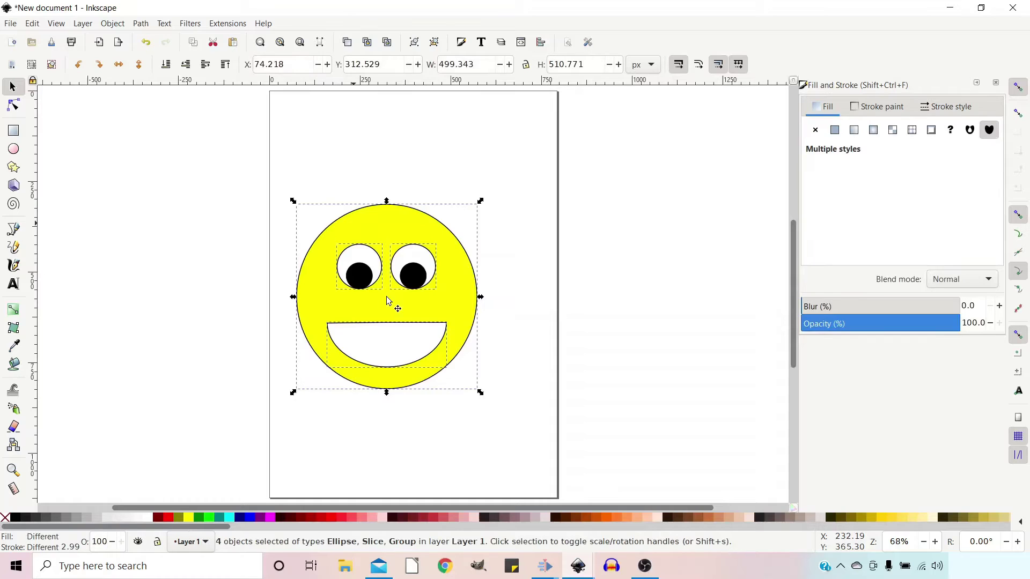
drag(387, 224, 420, 222)
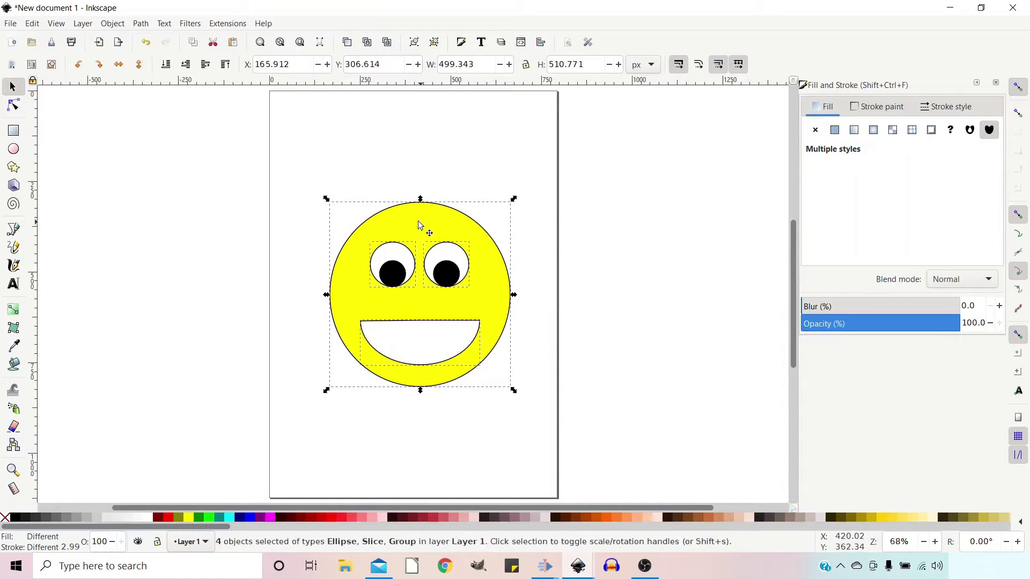
Step: Save the drawing as smile in the CREATE FOR FREE folder, in Inkscape SVG format
click(12, 24)
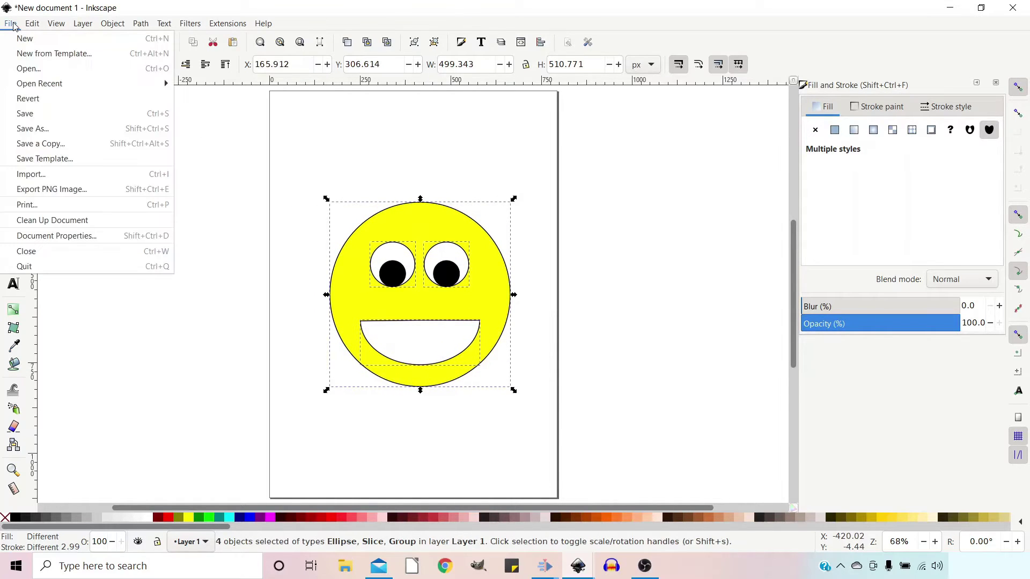
click(36, 114)
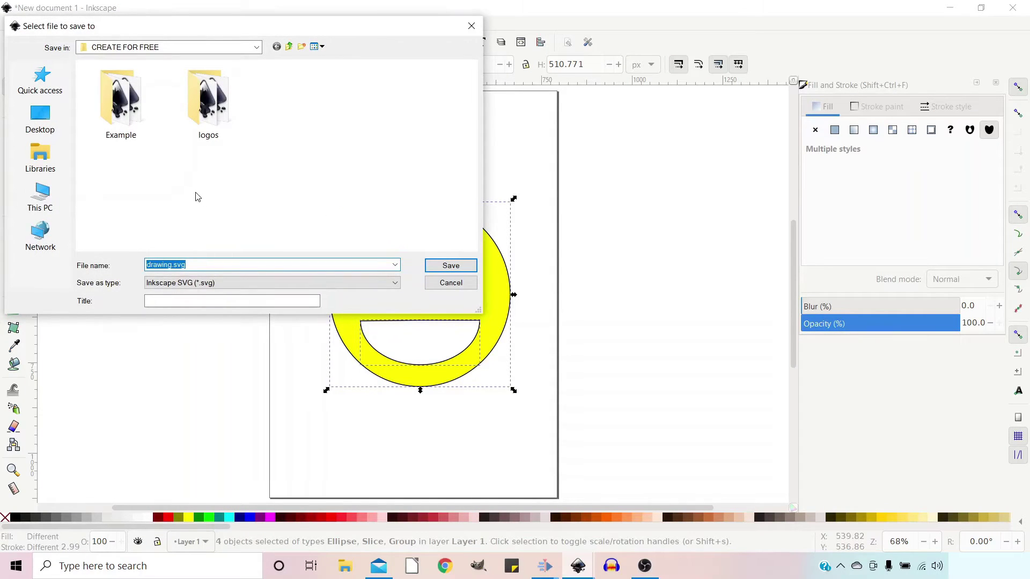
click(257, 48)
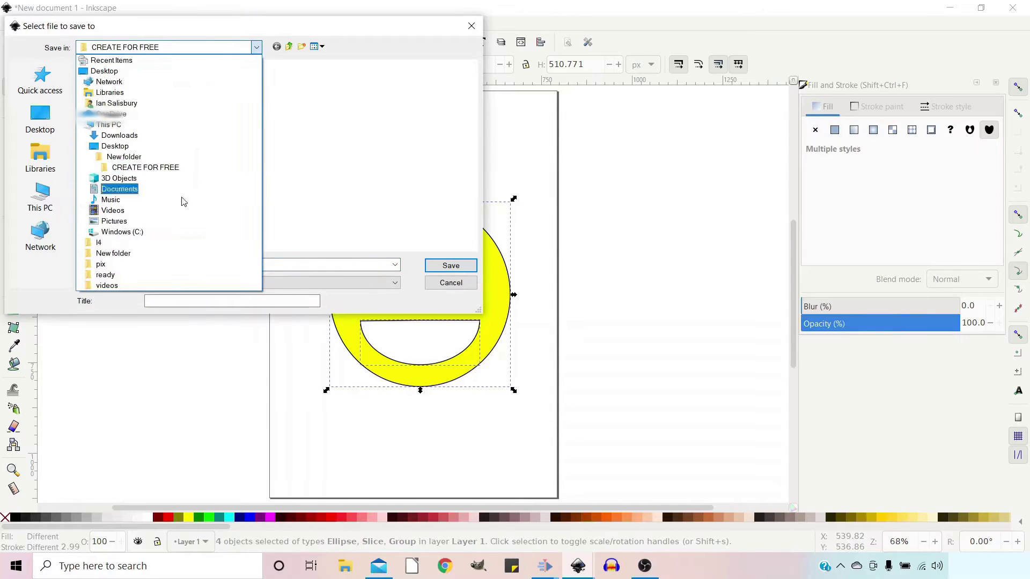
click(154, 167)
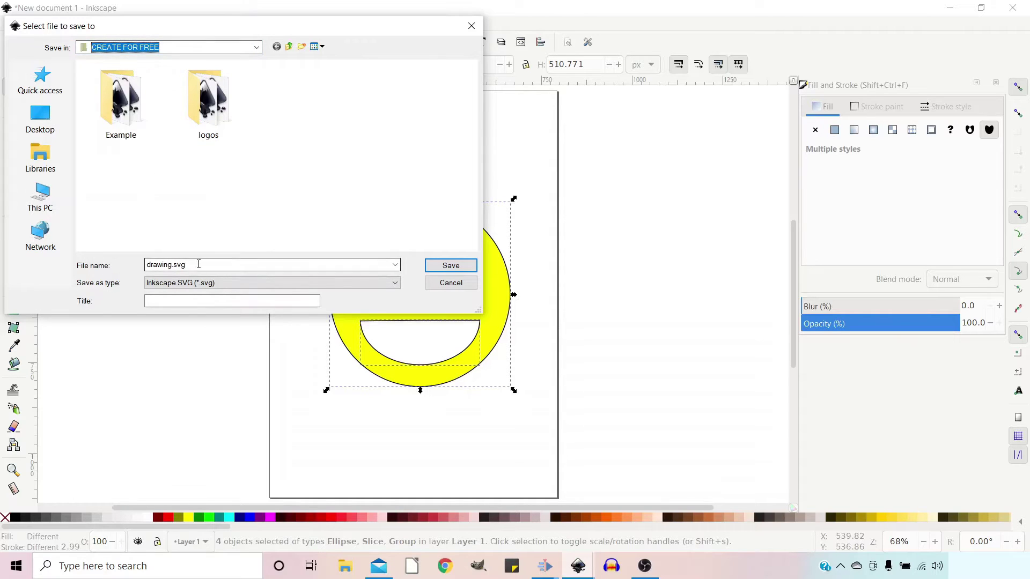
double_click(198, 264)
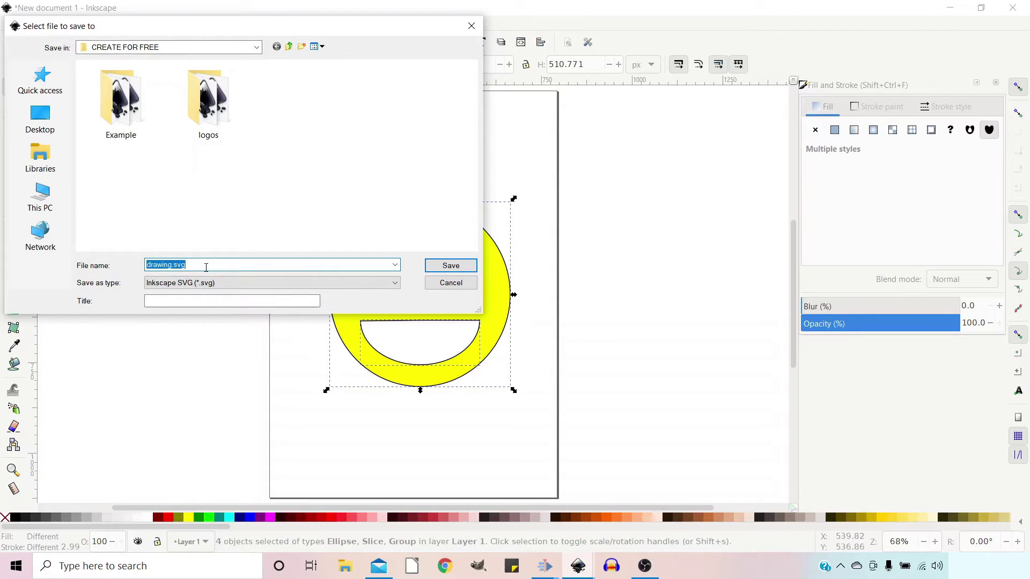
text(smile)
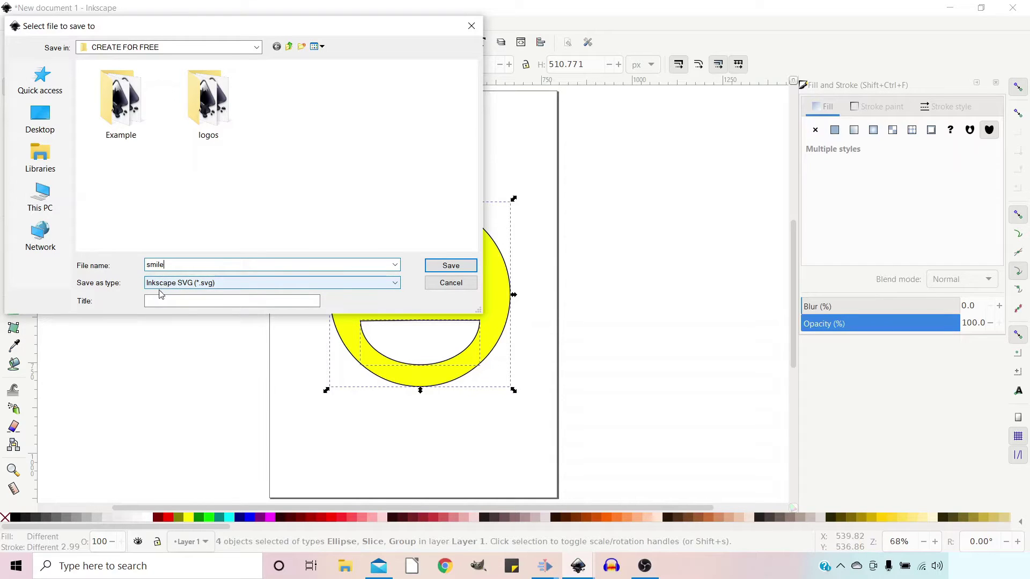
click(396, 284)
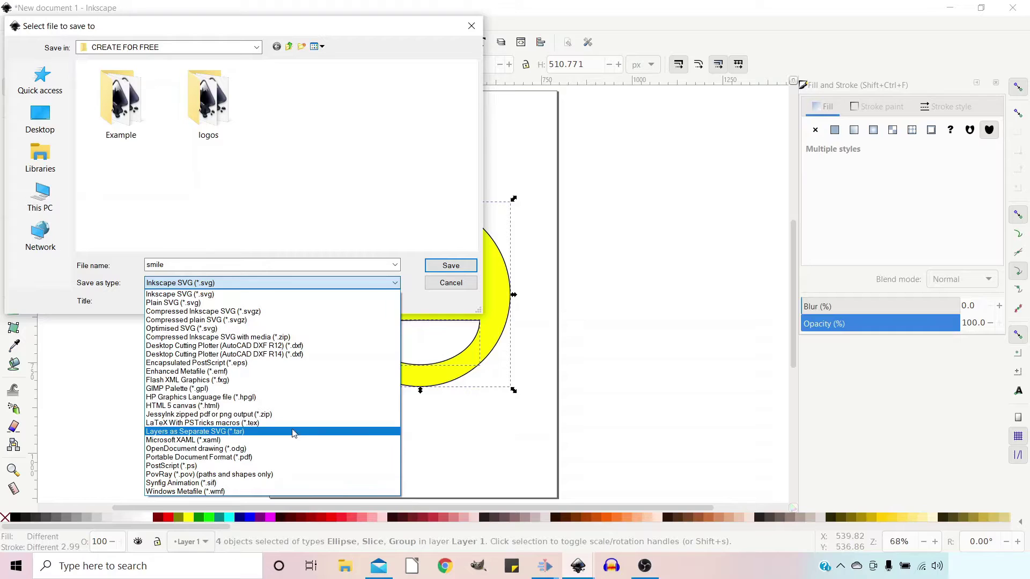
click(309, 285)
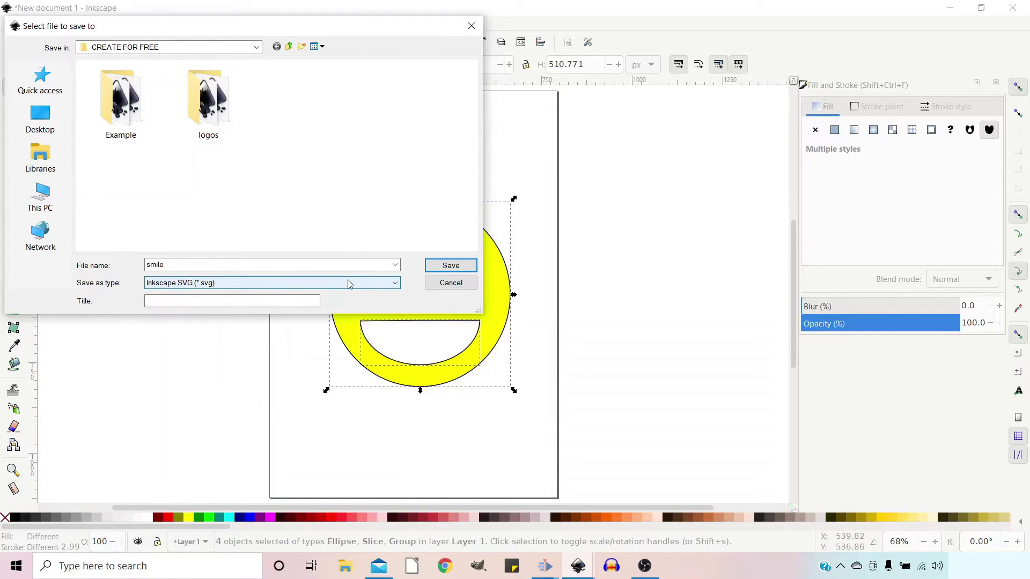
click(452, 268)
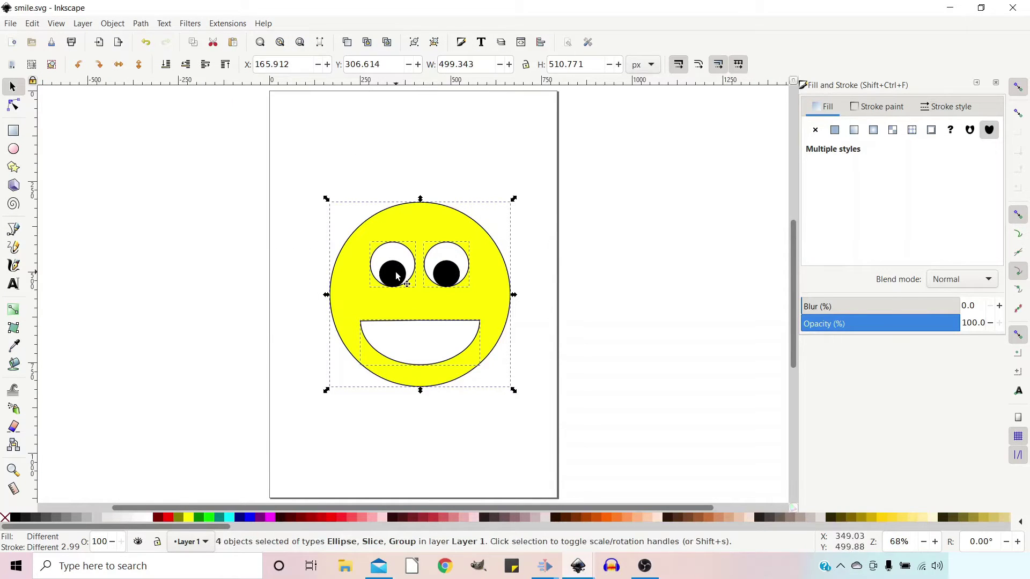
Step: Delete the smiley's right-hand eye and save the change to the same file
key(Escape)
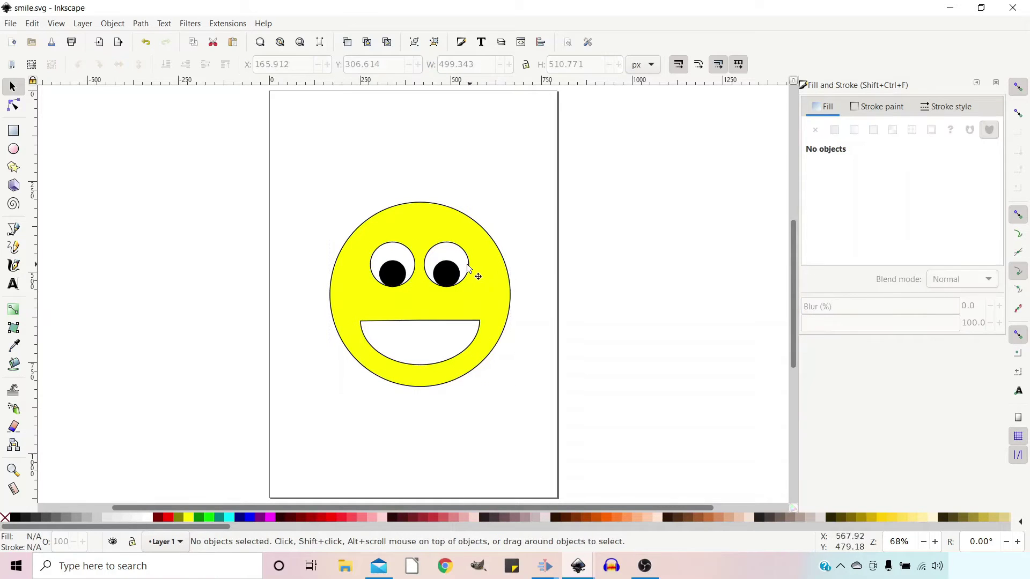
click(468, 265)
key(Delete)
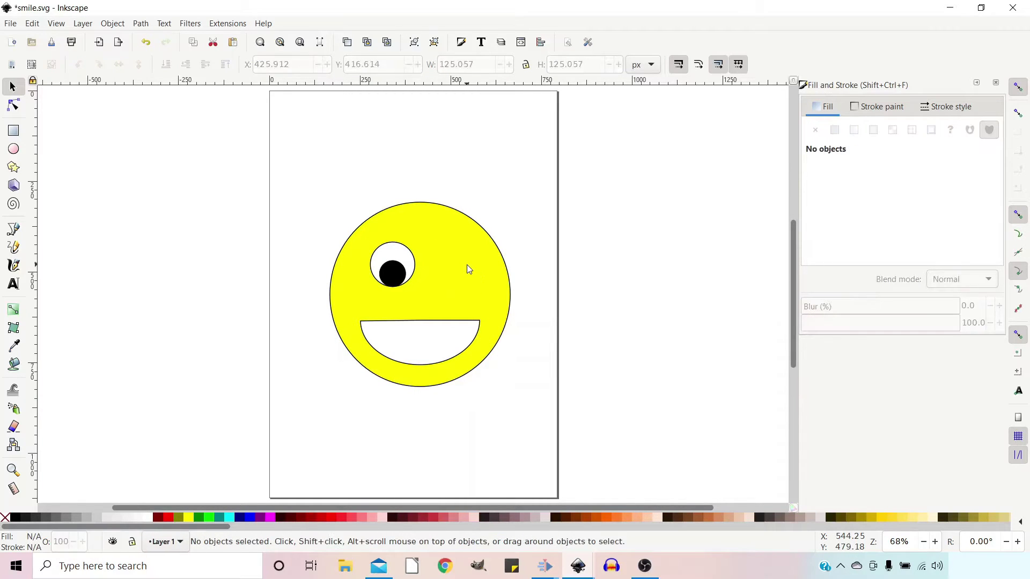
click(10, 24)
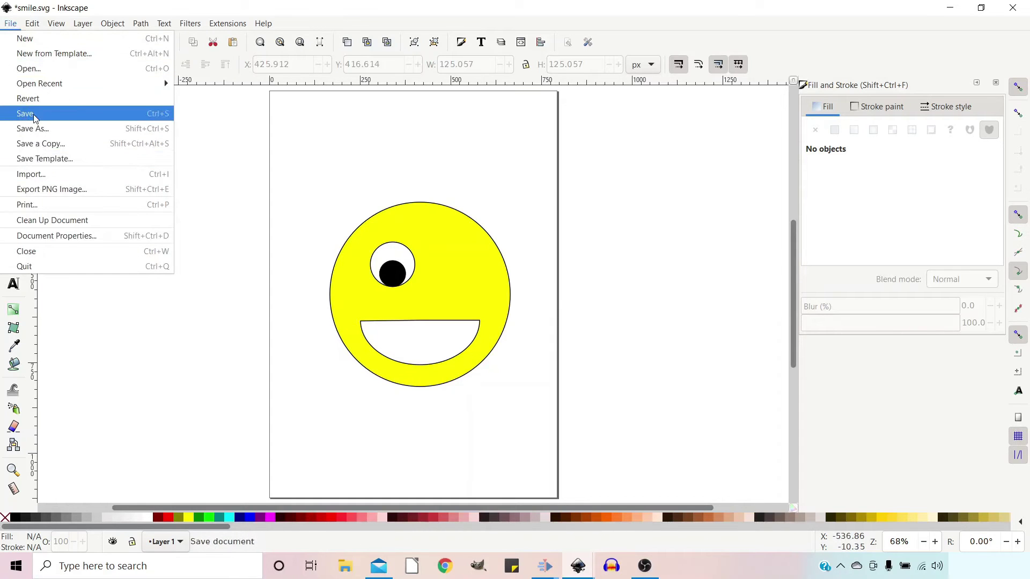
click(34, 117)
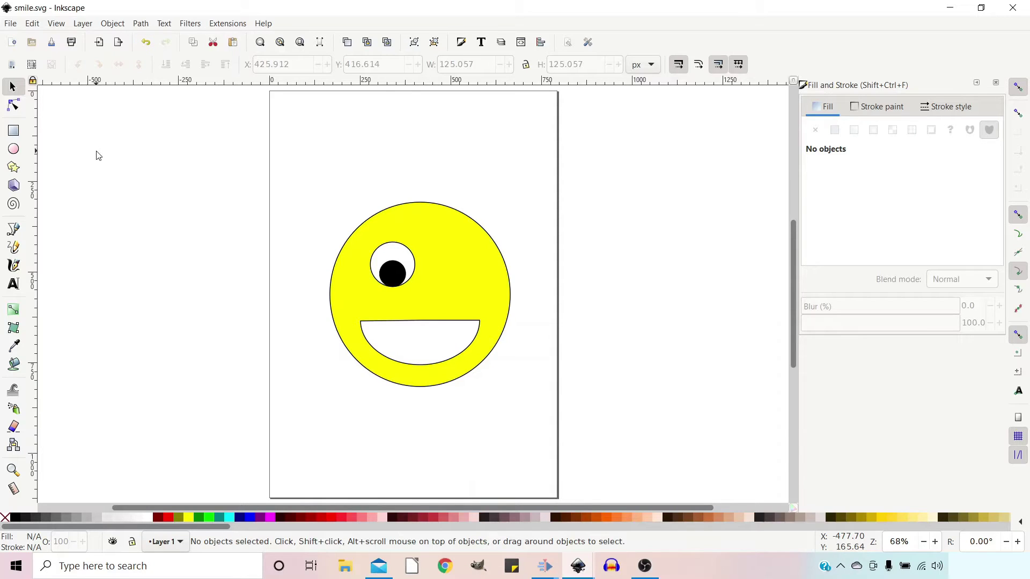
Step: Save a copy of the one-eyed smiley as smile1.svg in the CREATE FOR FREE folder
click(12, 24)
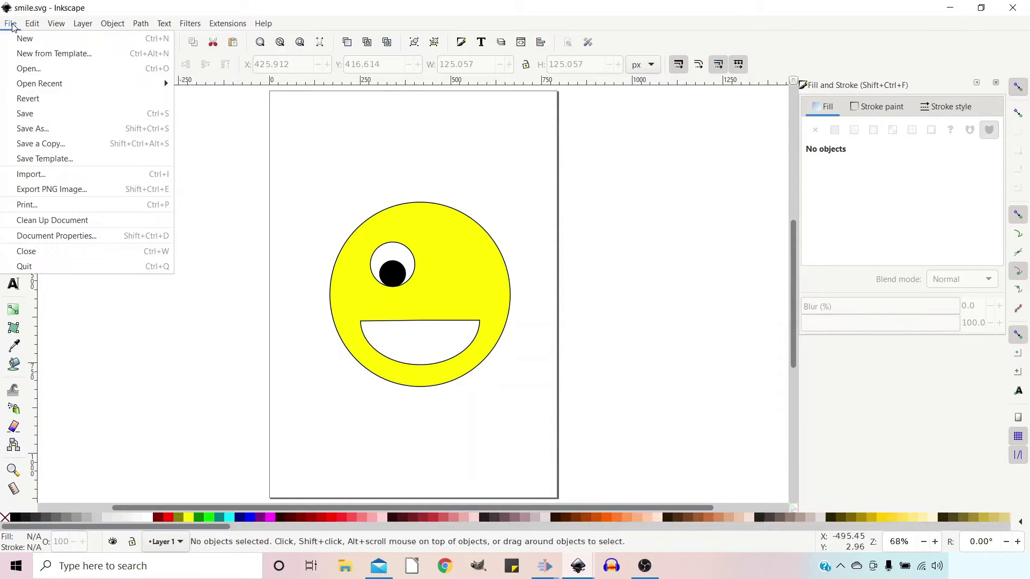
click(47, 144)
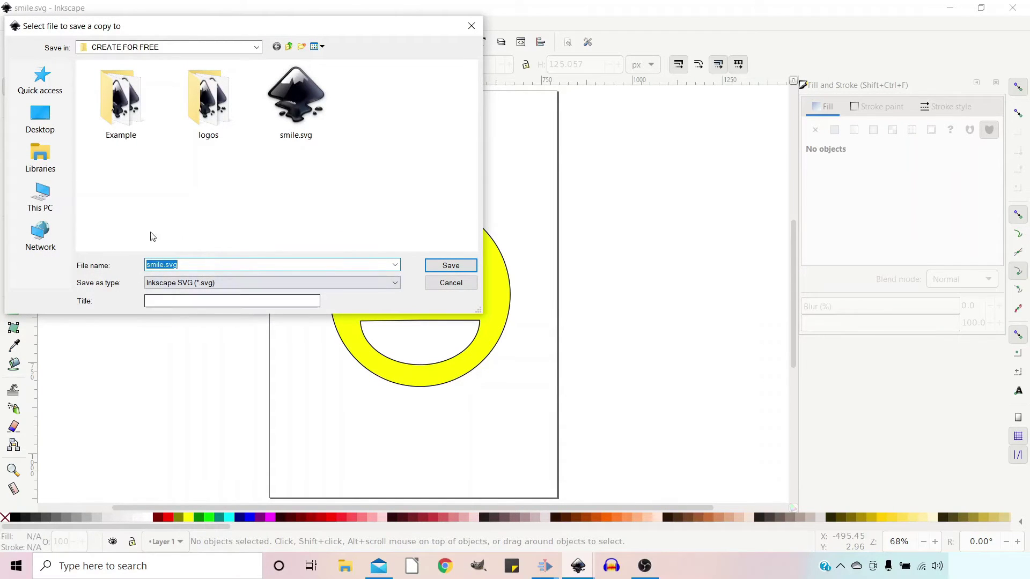
click(163, 265)
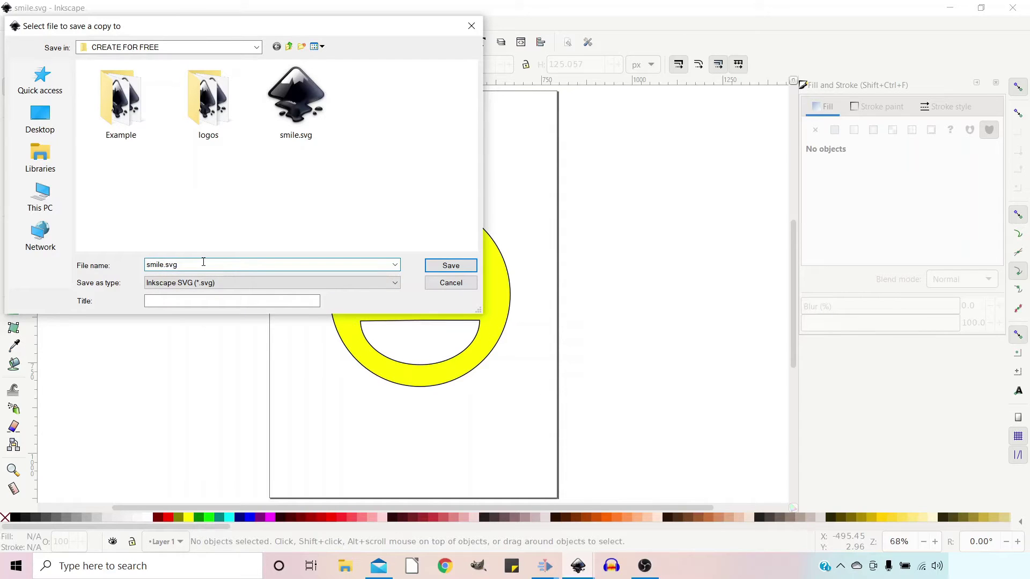
text(1)
click(468, 269)
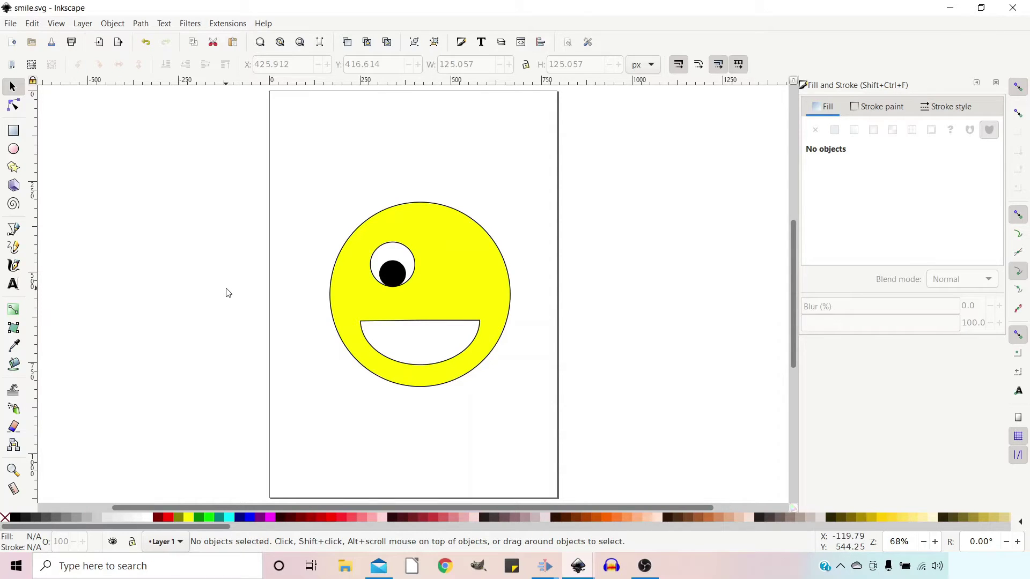
Step: Save the document under the new name smile2.svg in the CREATE FOR FREE folder
click(12, 23)
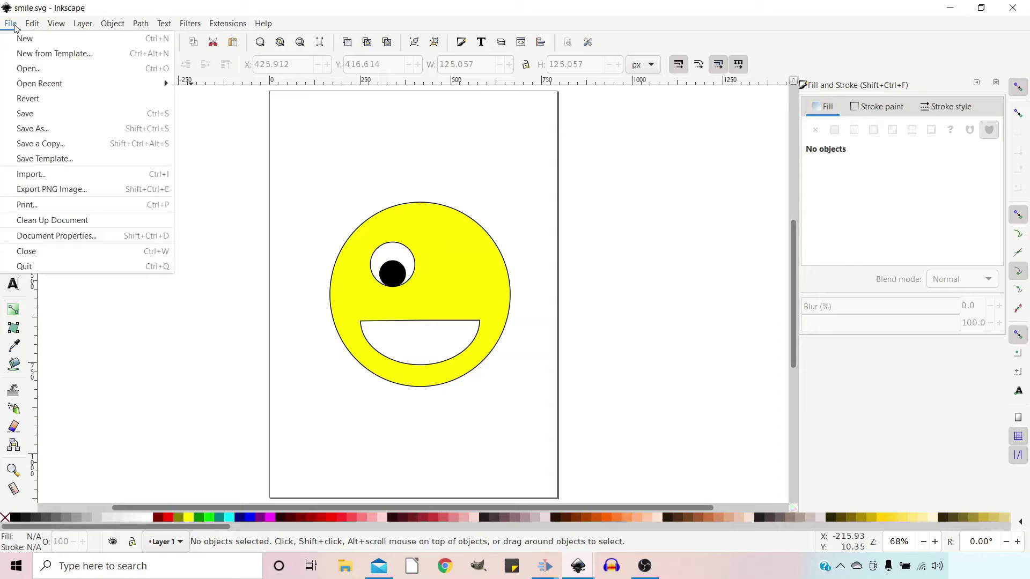
click(41, 130)
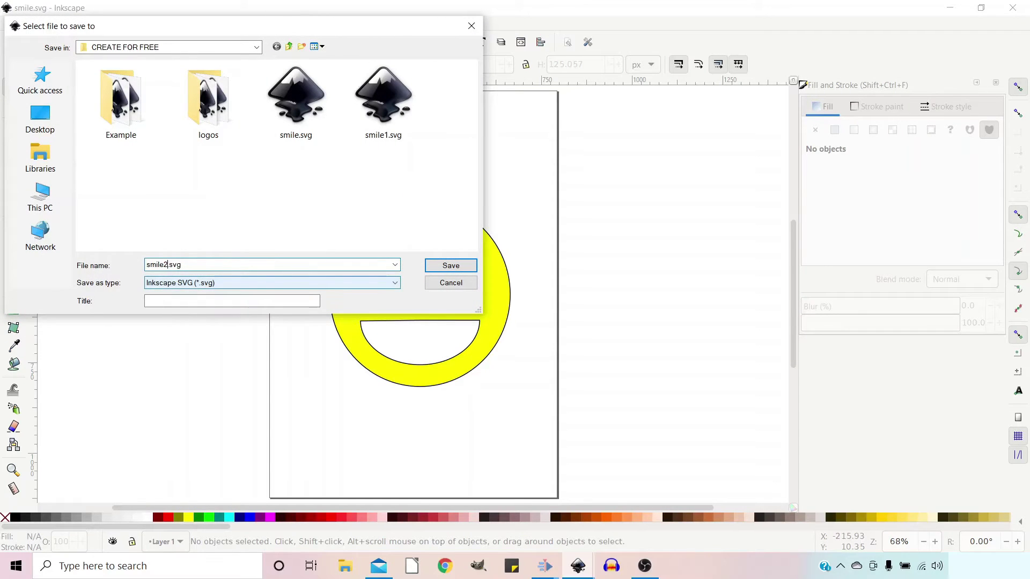
key(End)
key(Left)
key(Left)
key(Left)
key(Left)
text(2)
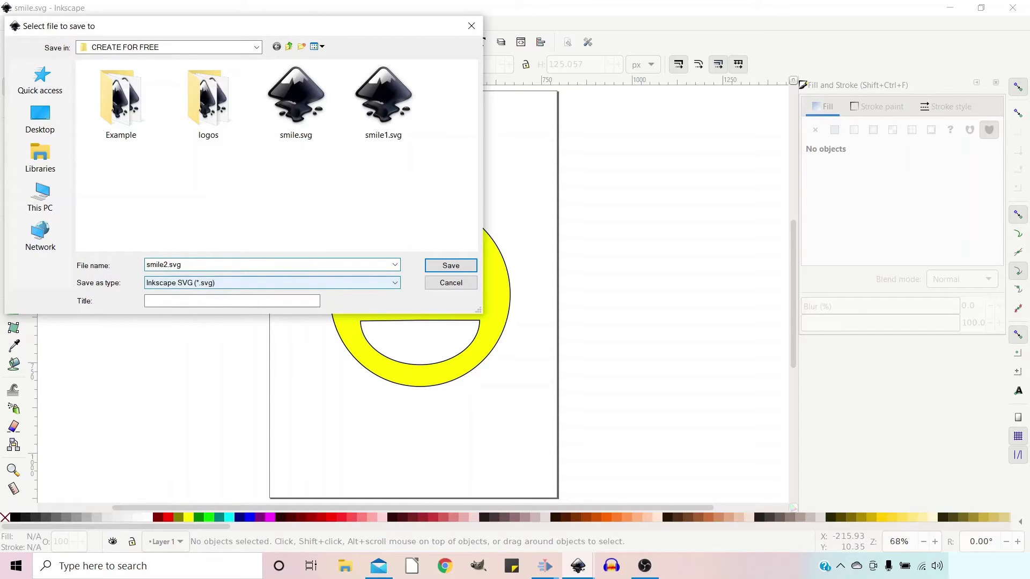
click(451, 266)
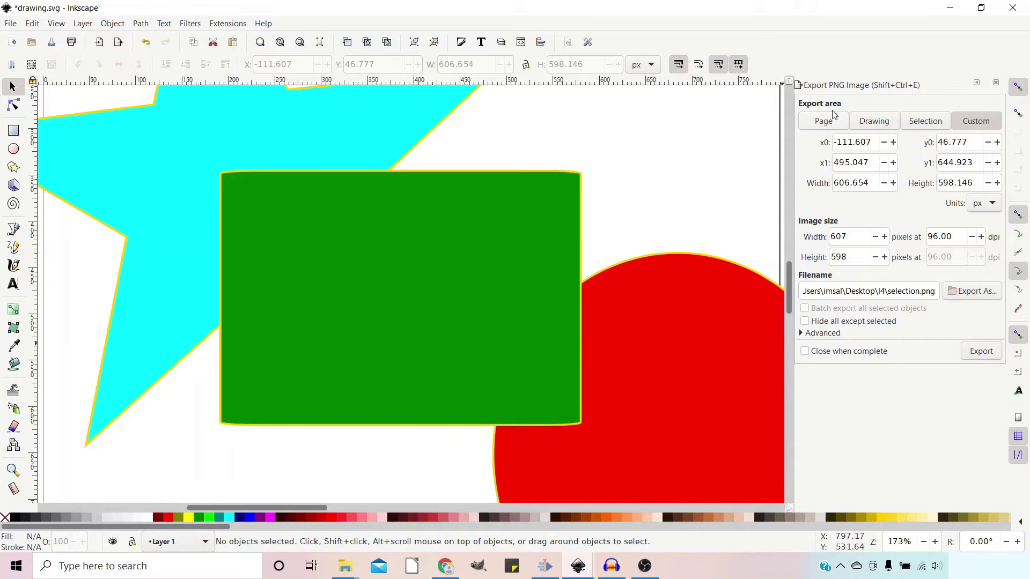
Step: Reopen the PNG image export settings and select the cyan star on the page
click(996, 83)
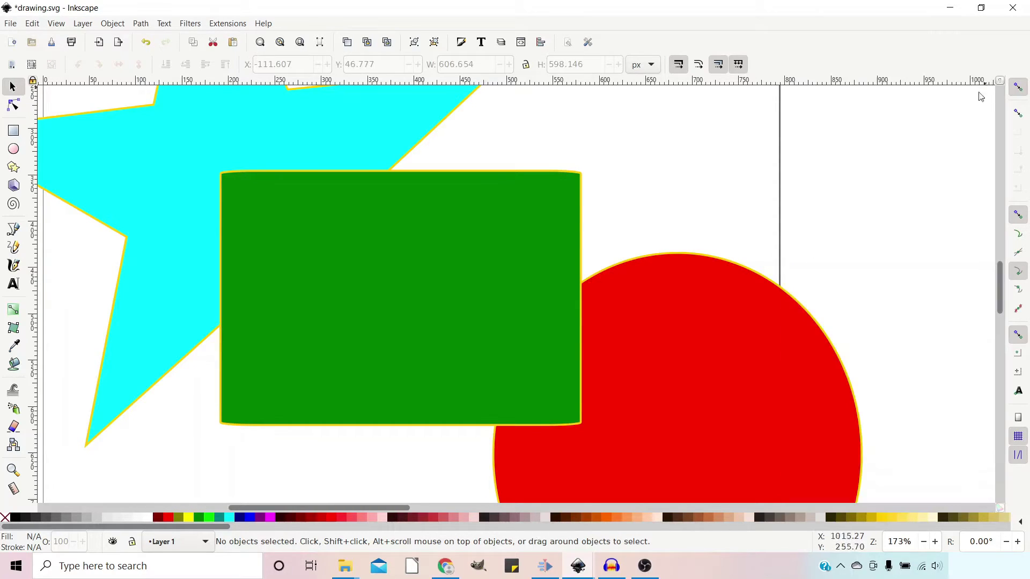
click(10, 23)
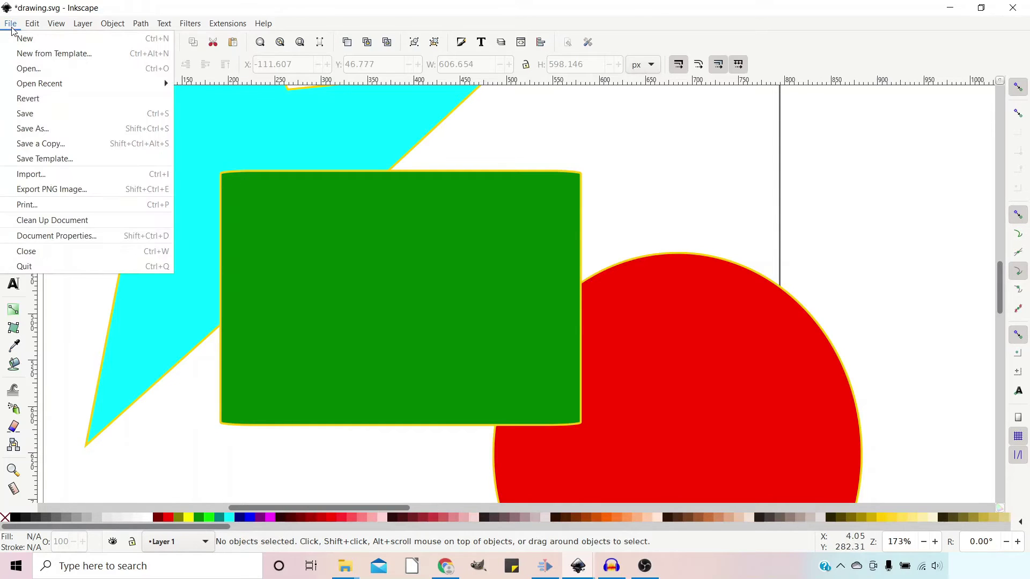
click(45, 191)
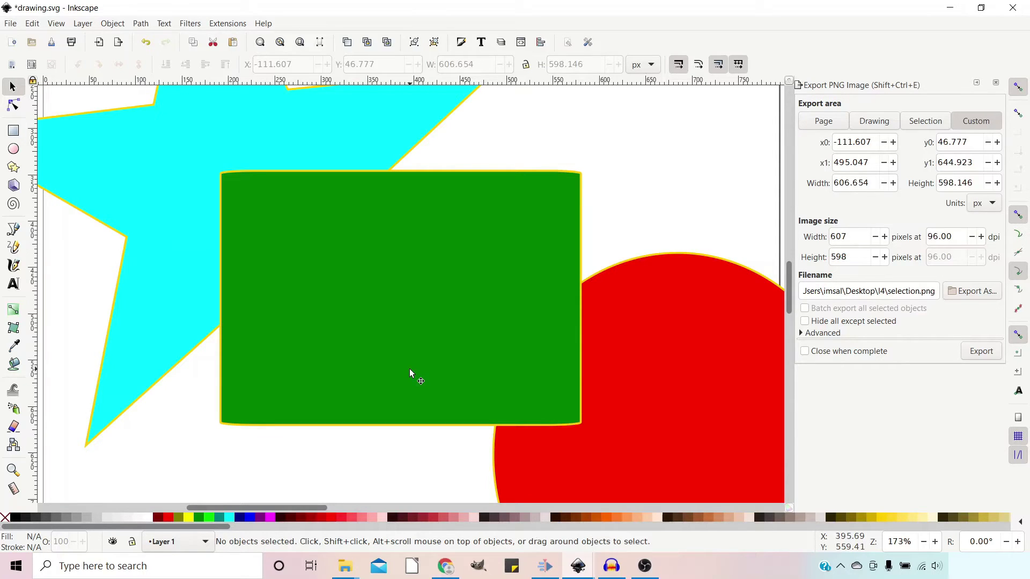
key(4)
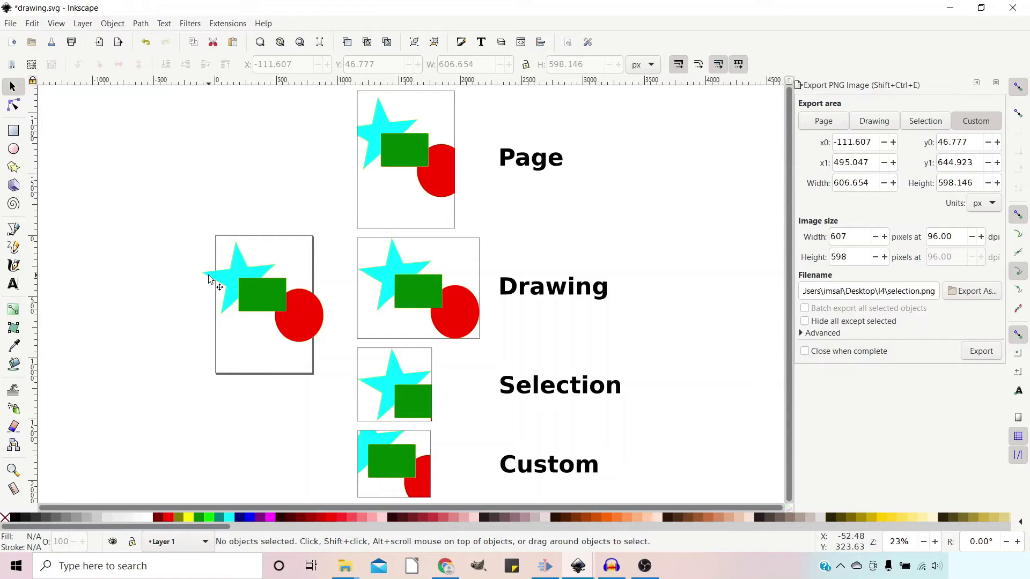
click(239, 268)
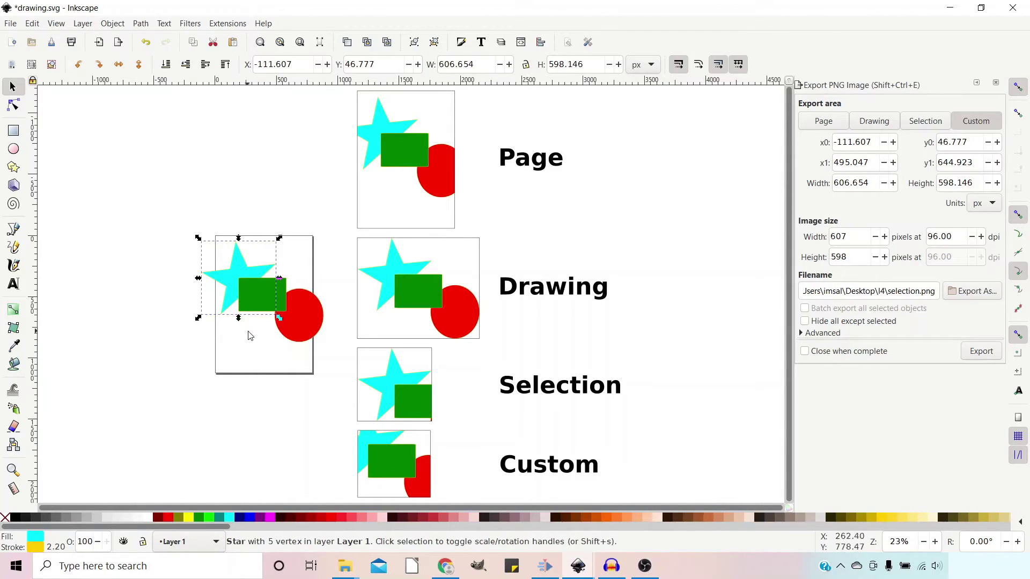